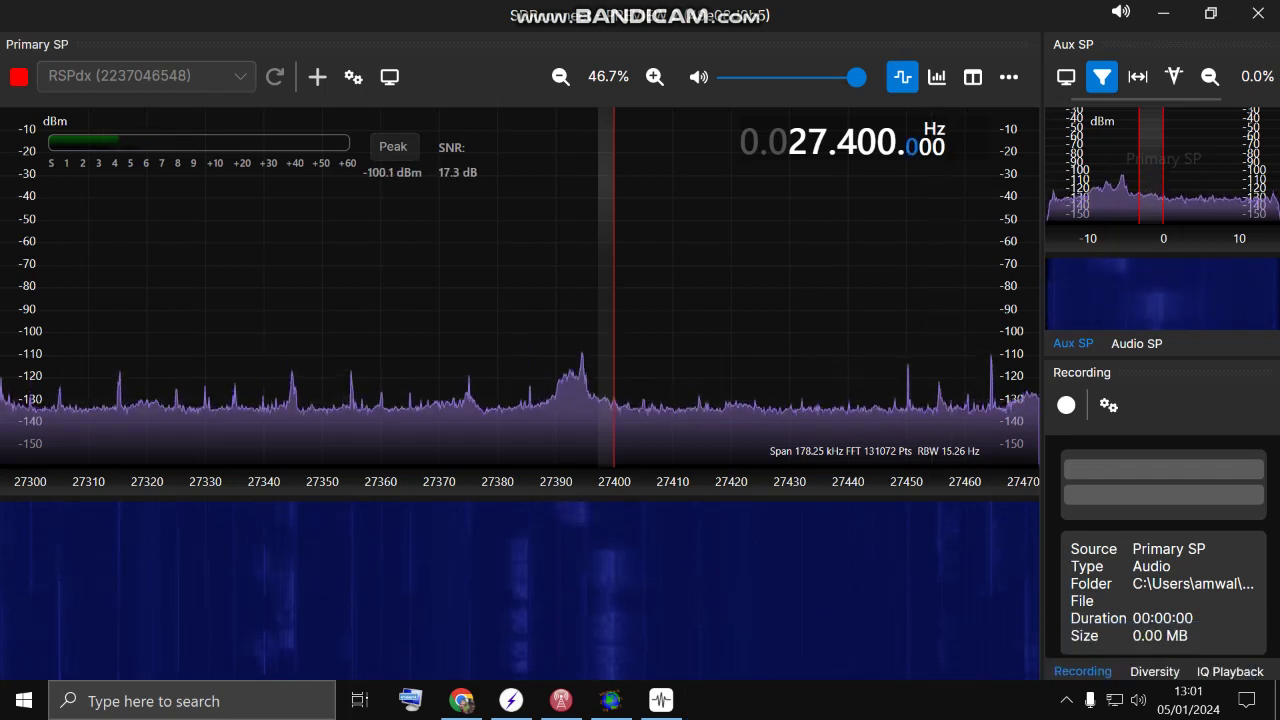
scroll(886, 142, down, 4)
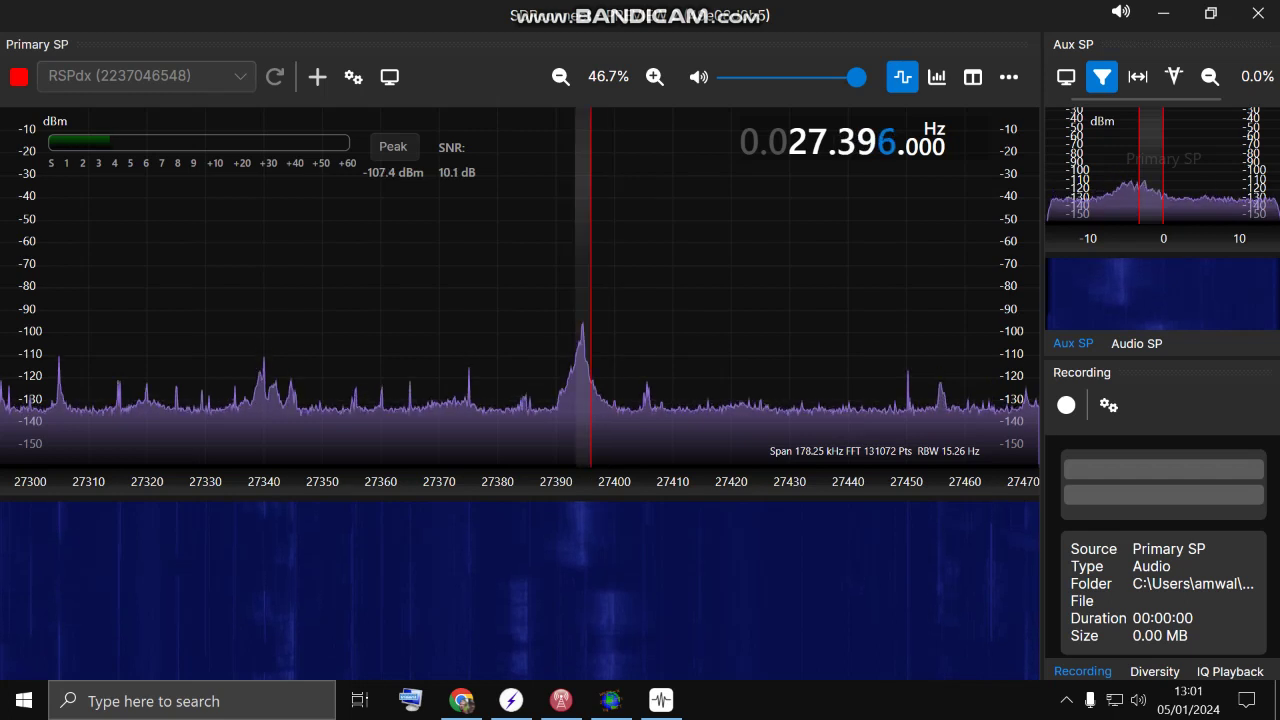
scroll(886, 142, down, 1)
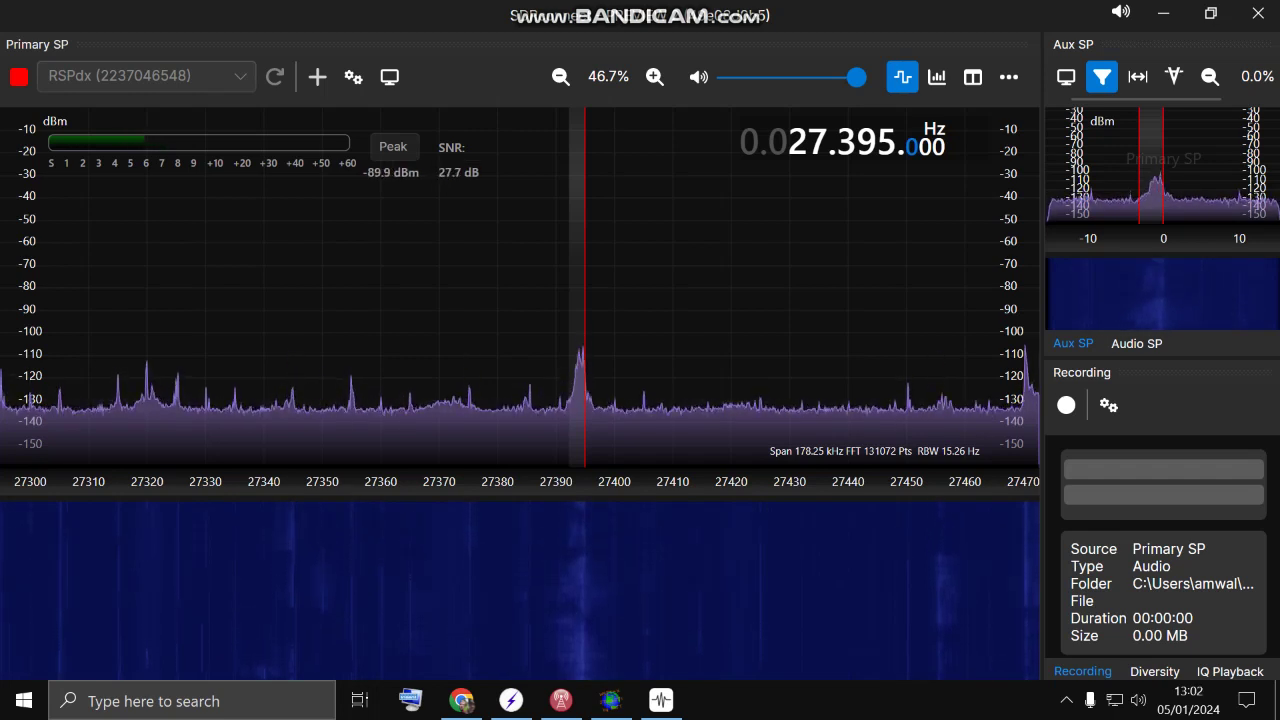
scroll(910, 143, up, 1)
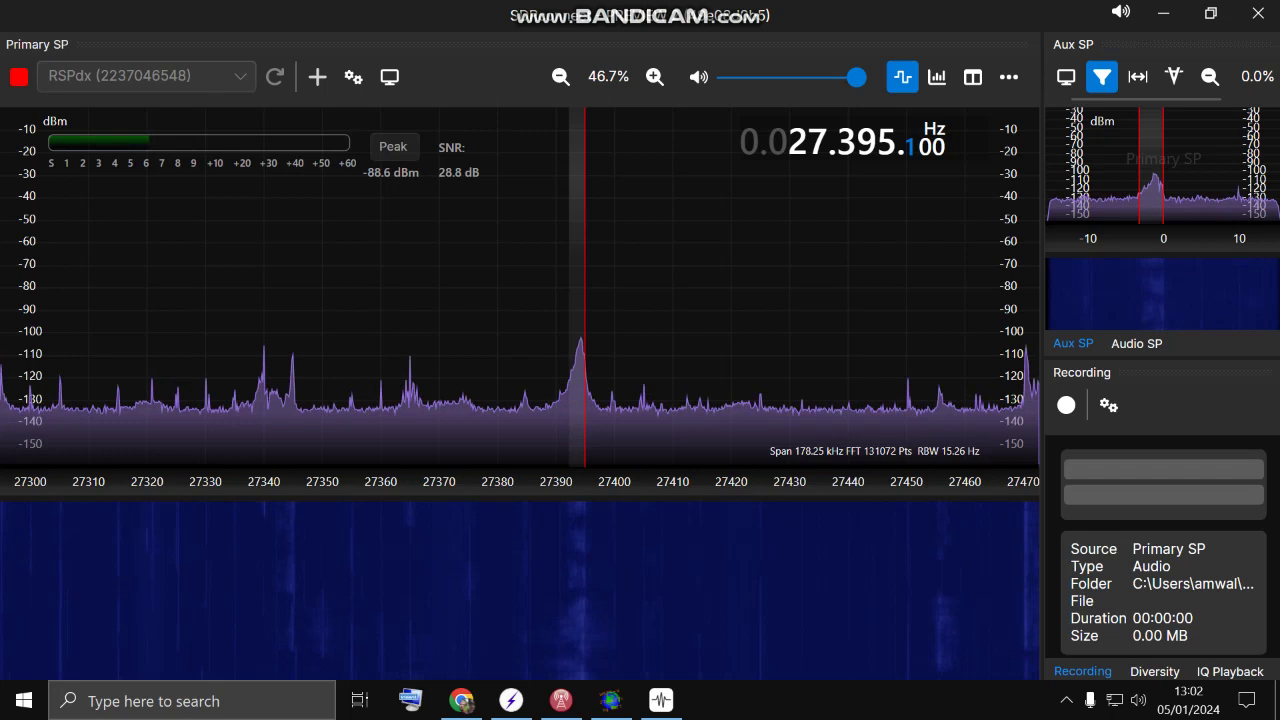
scroll(910, 143, down, 1)
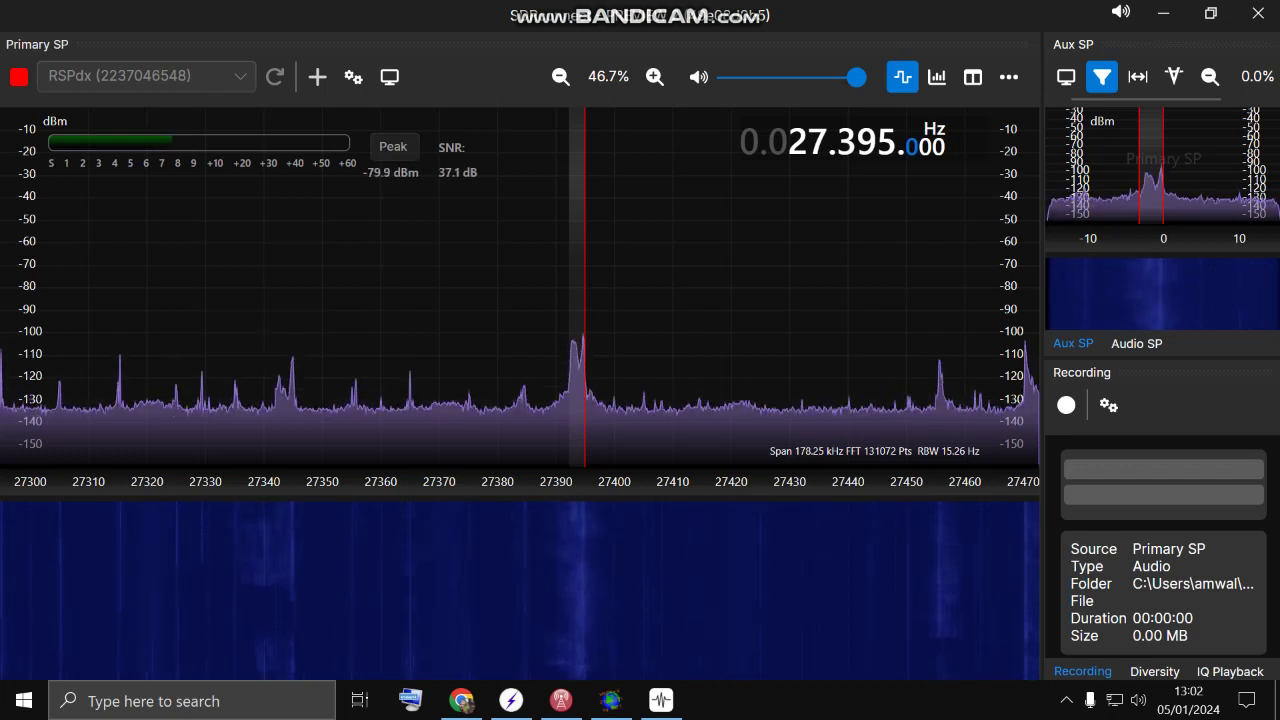
Step: Drag the Aux SP filter's lower edge slightly left to widen reception at 27.395 MHz
drag(1138, 150, 1133, 150)
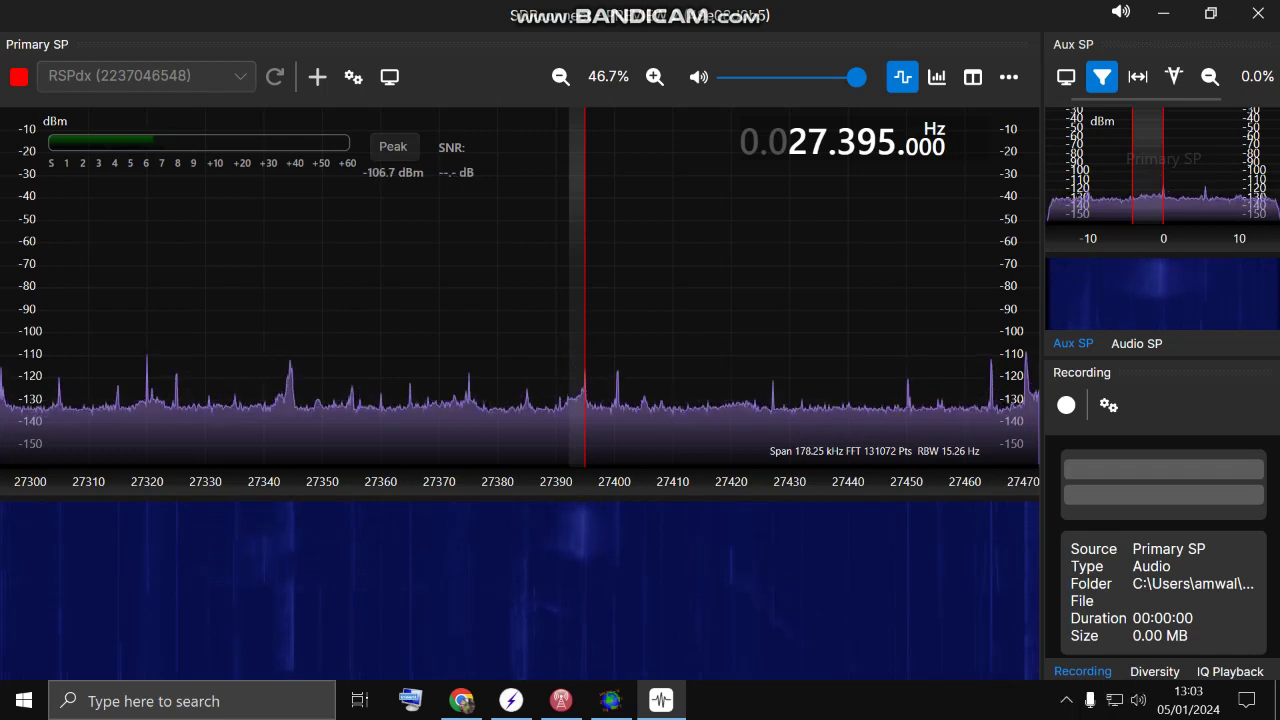
Step: Bring Bandicam up from the system tray, collapse it to its mini bar, and park it at the bottom
click(1066, 700)
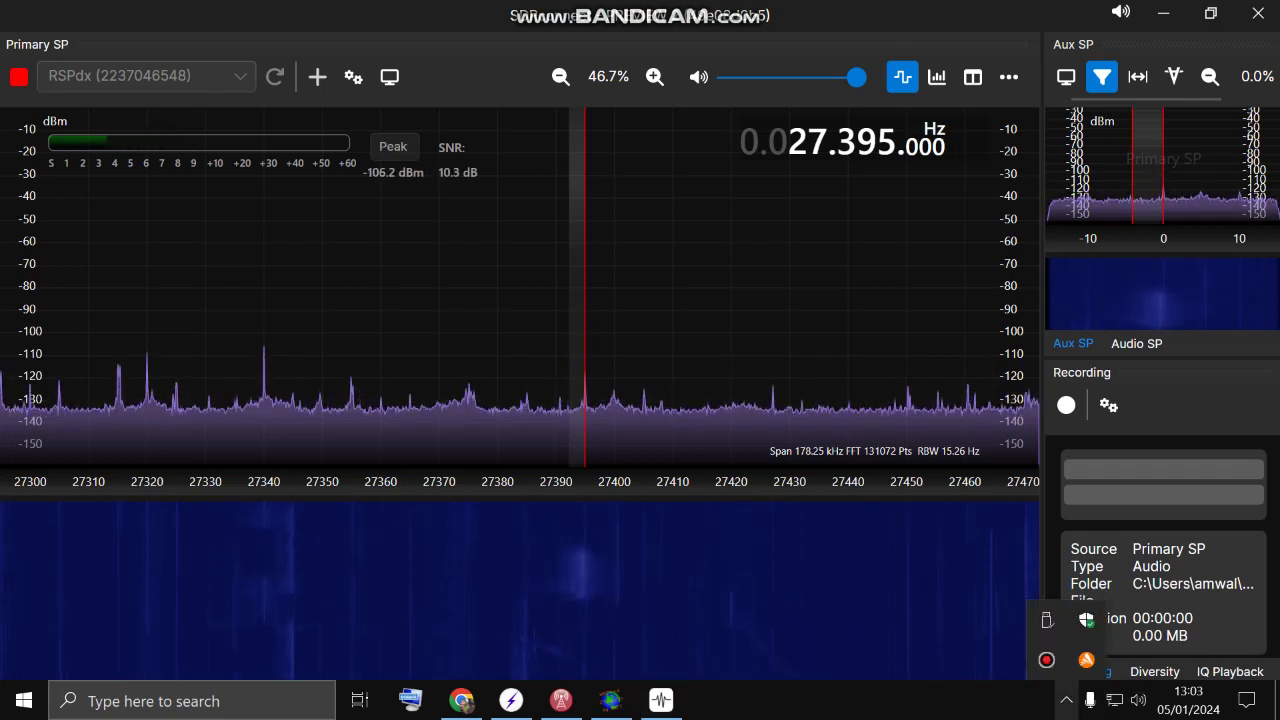
click(1047, 660)
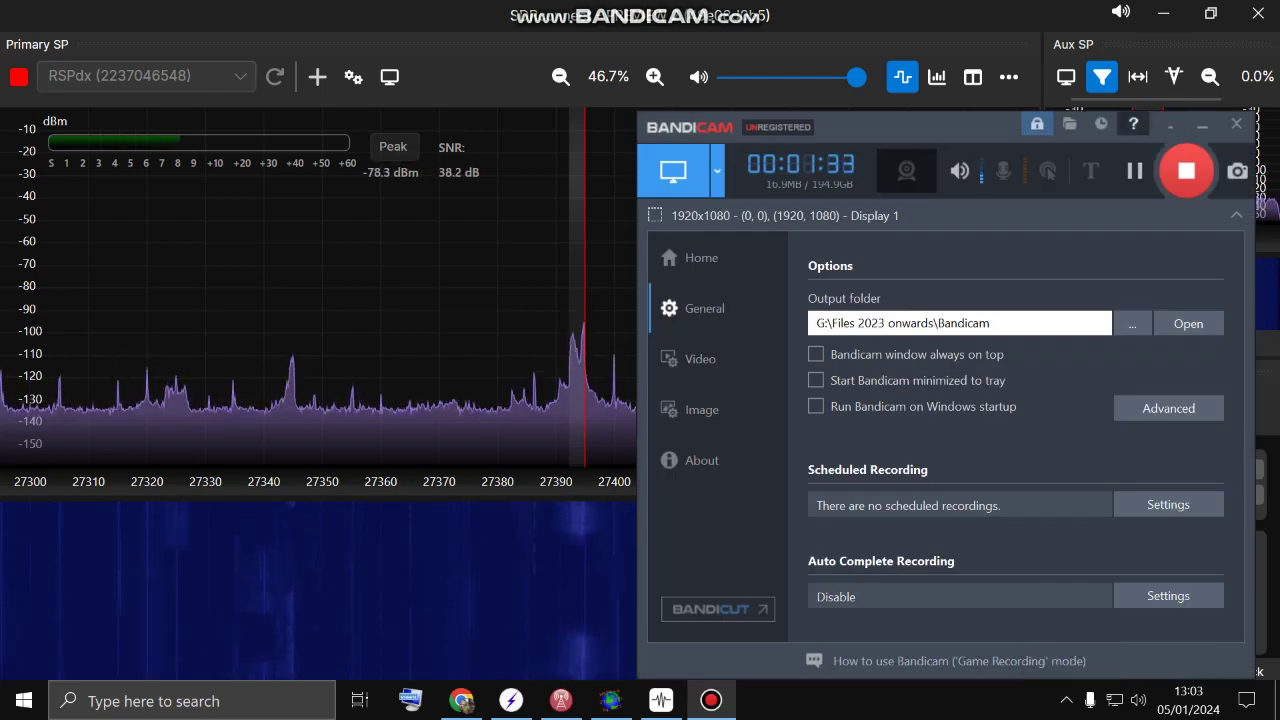
click(1237, 215)
drag(985, 628, 1019, 660)
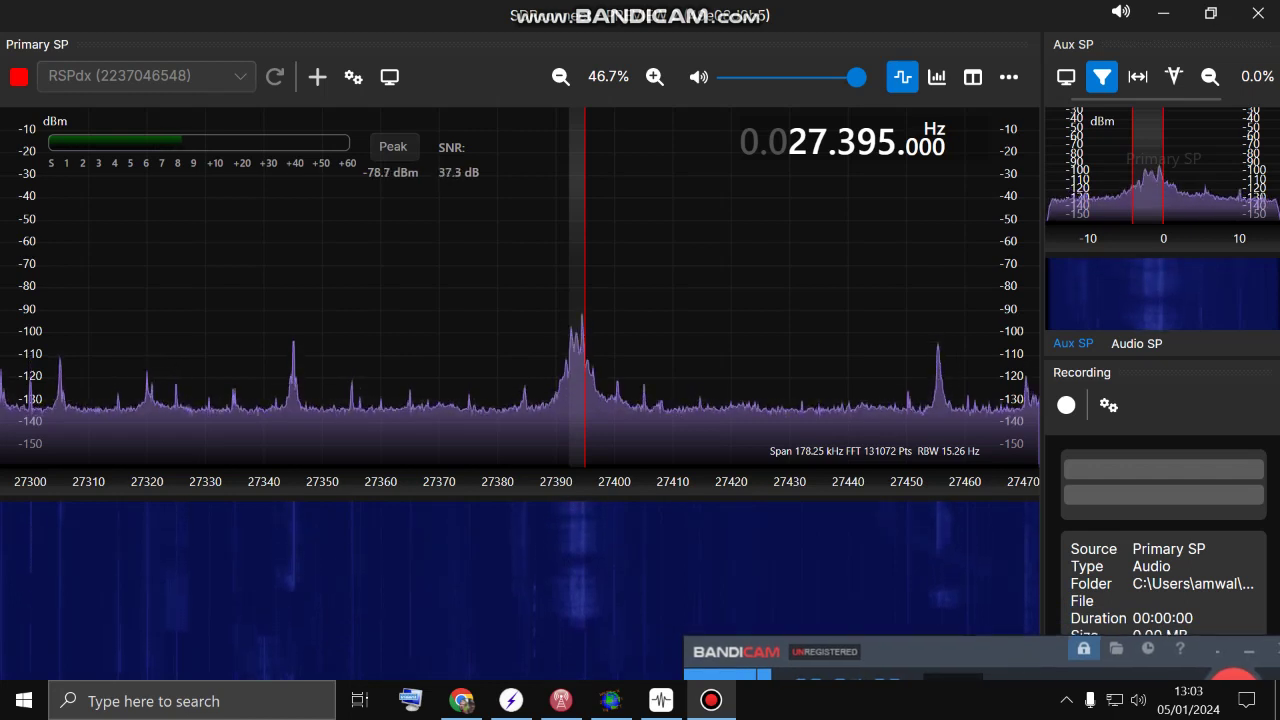
Step: Raise the Bandicam mini bar slightly so its recording timer is visible
drag(1014, 649, 1003, 636)
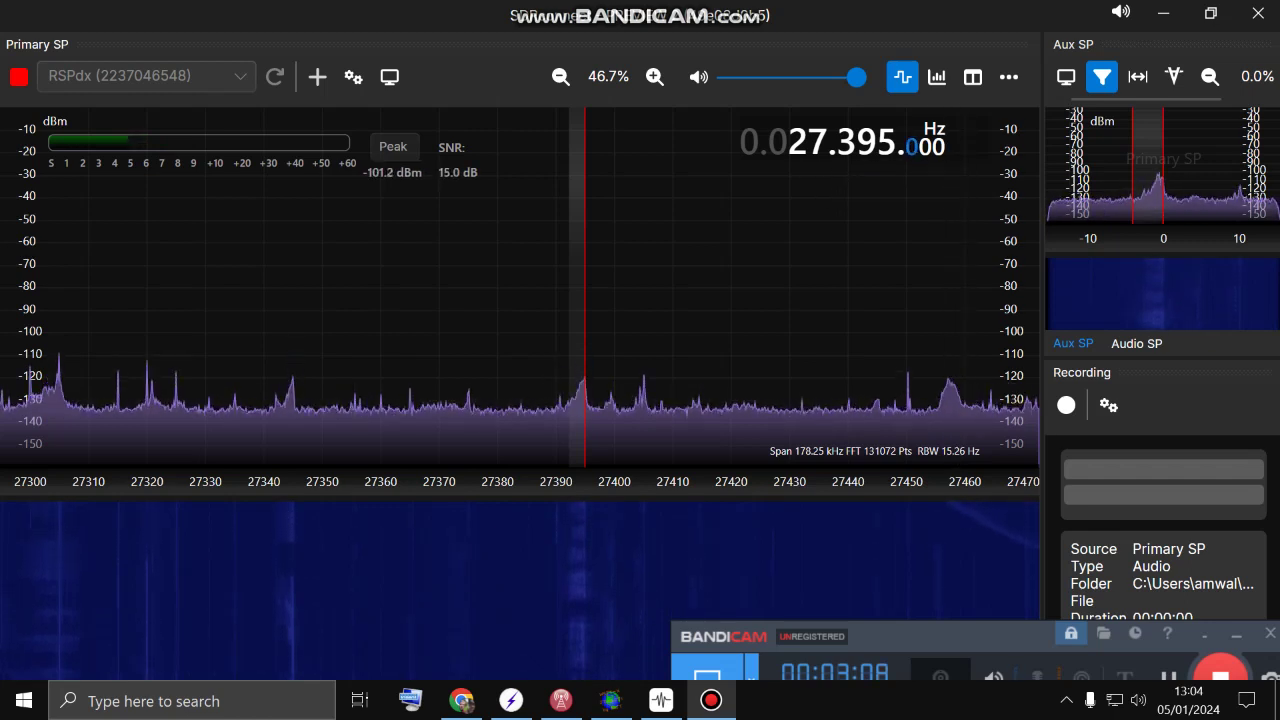
scroll(911, 145, up, 1)
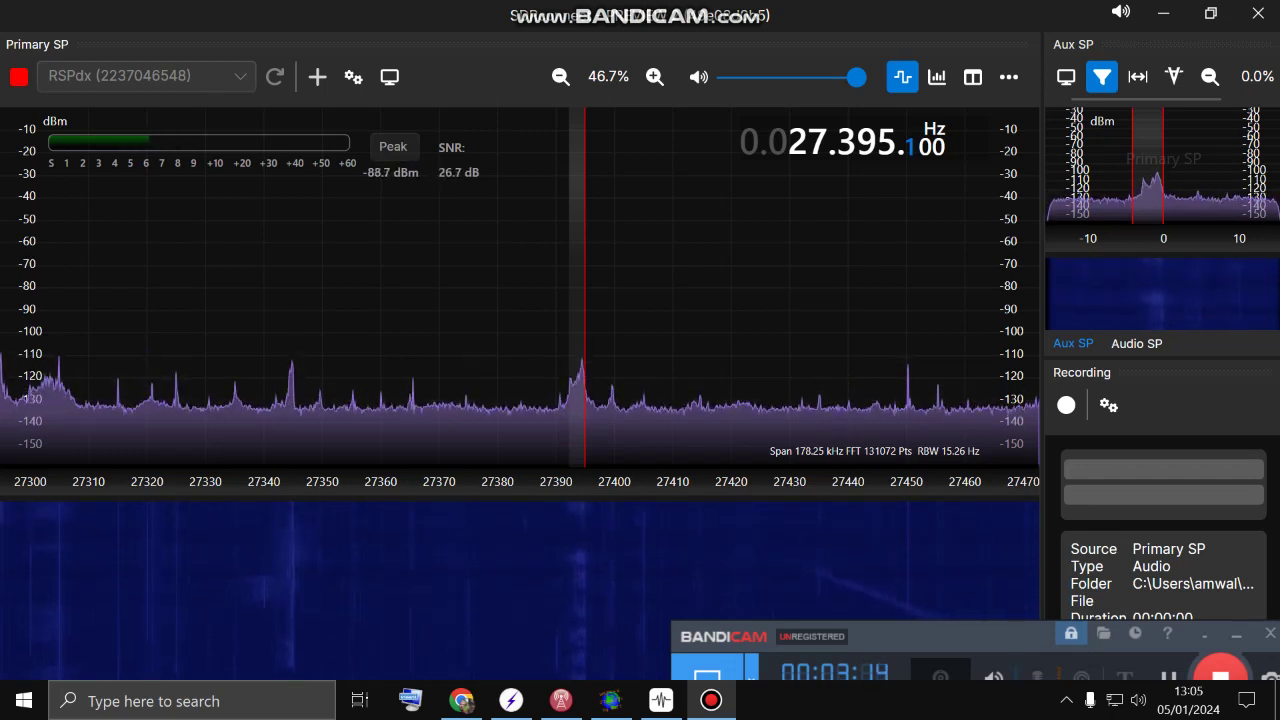
scroll(911, 145, down, 1)
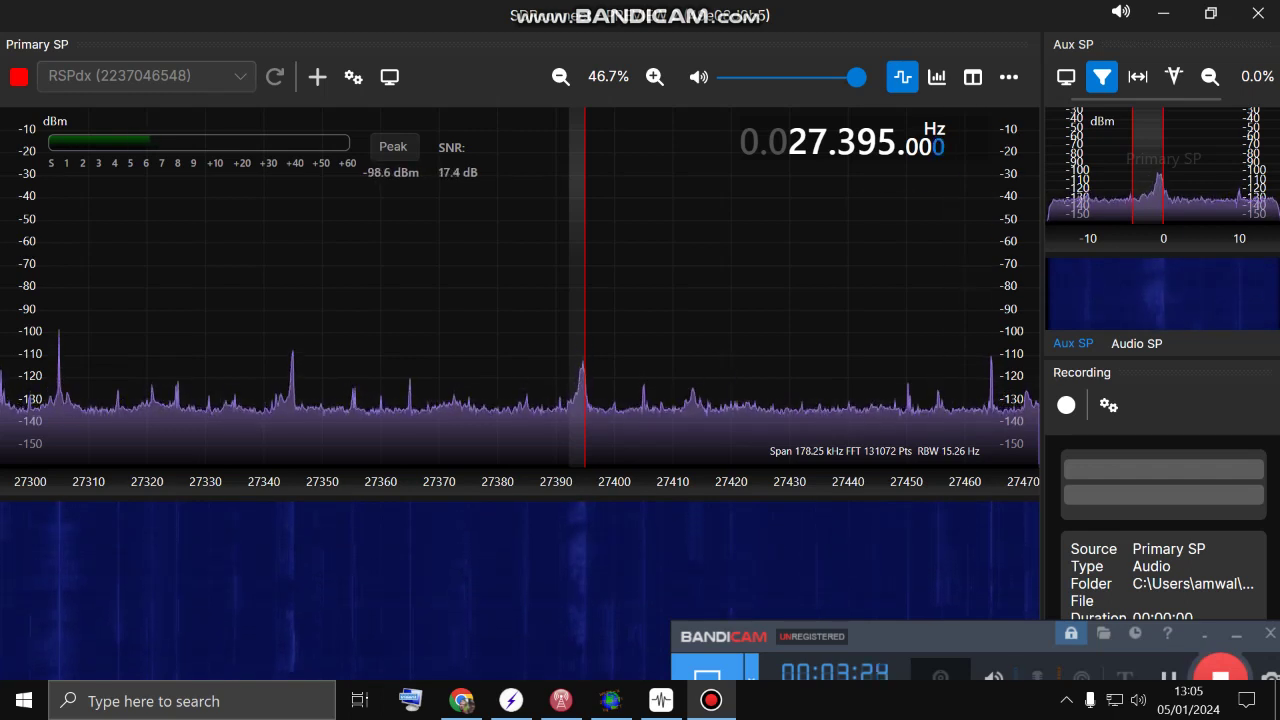
scroll(925, 147, up, 5)
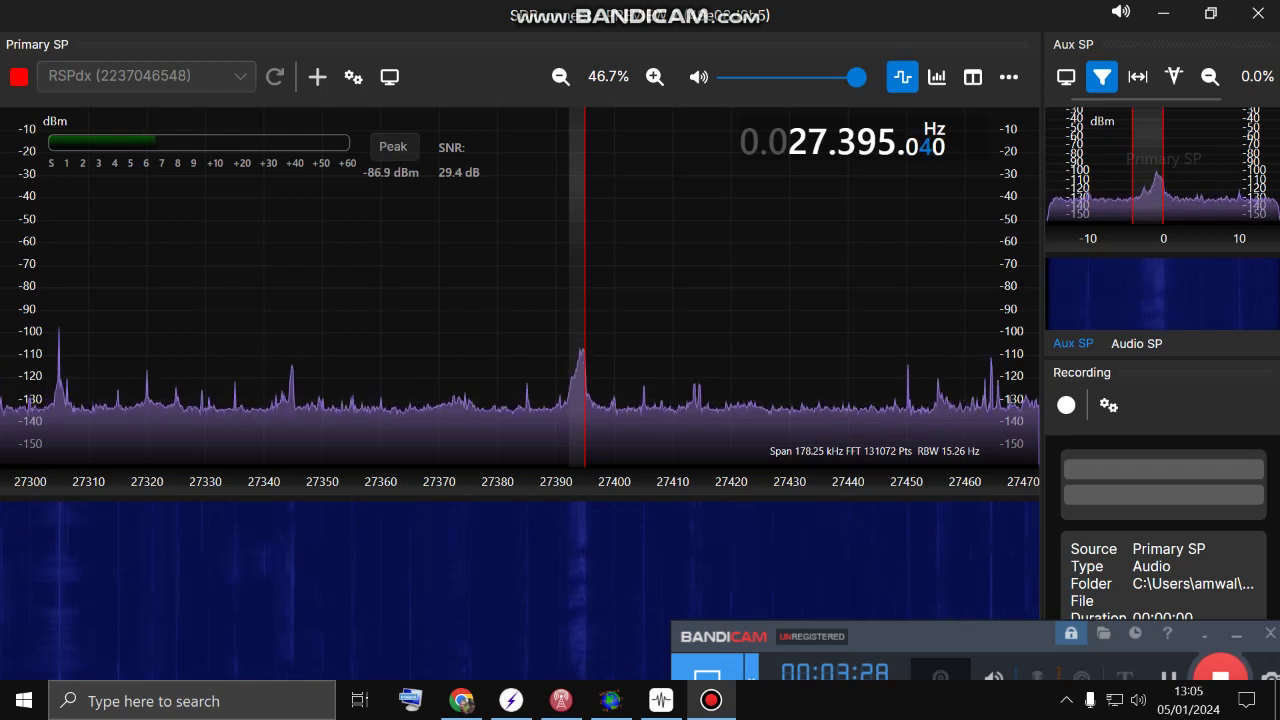
scroll(932, 147, up, 1)
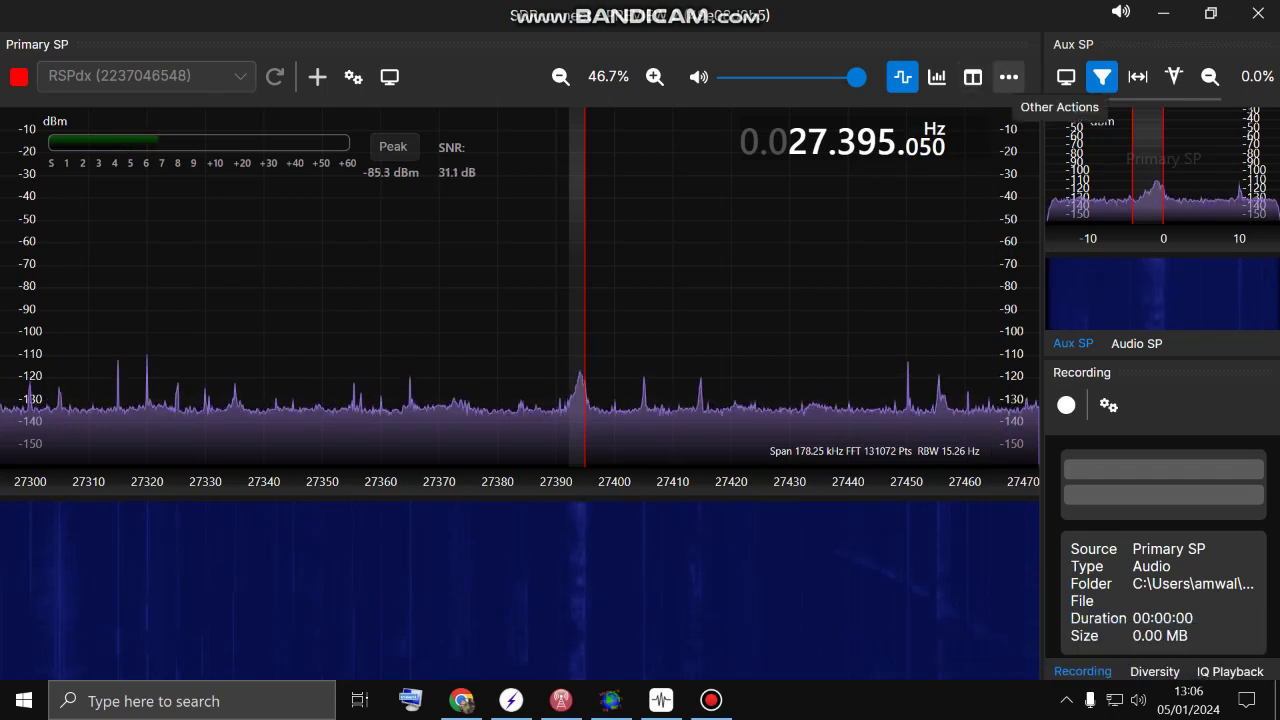
click(1009, 76)
click(972, 76)
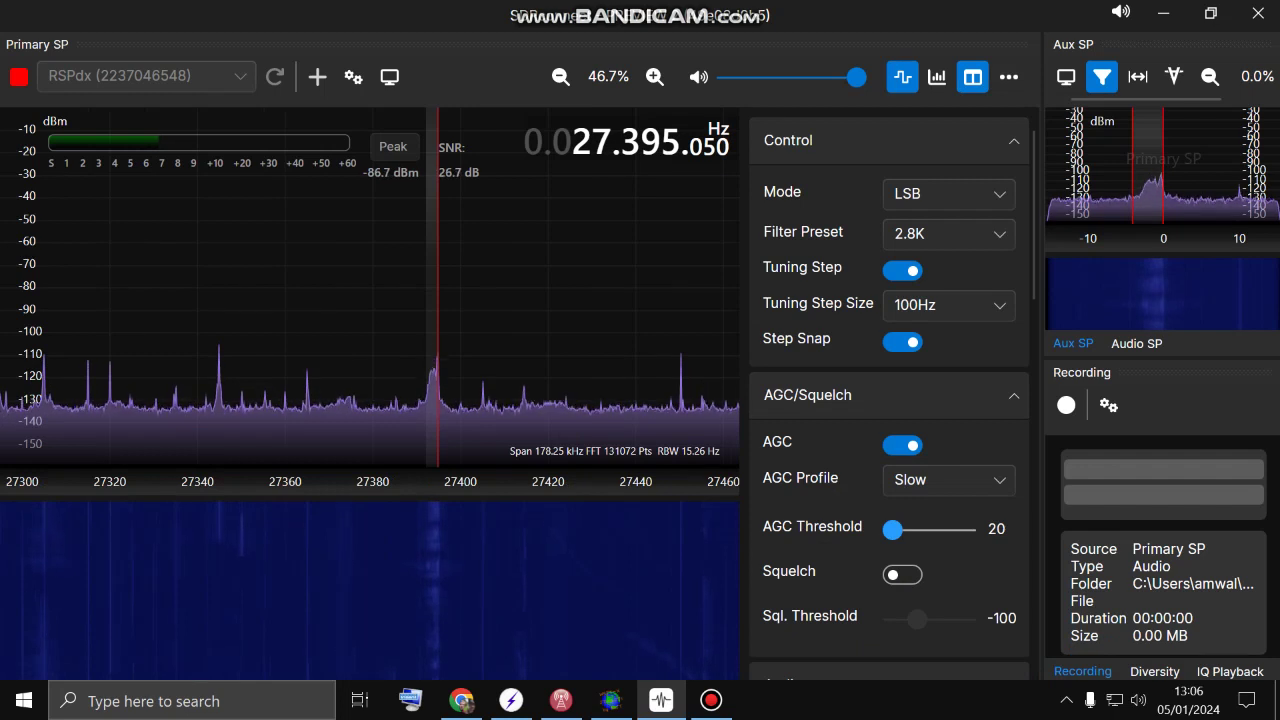
mouse_move(892, 529)
mouse_down()
mouse_move(922, 529)
mouse_move(892, 529)
mouse_up()
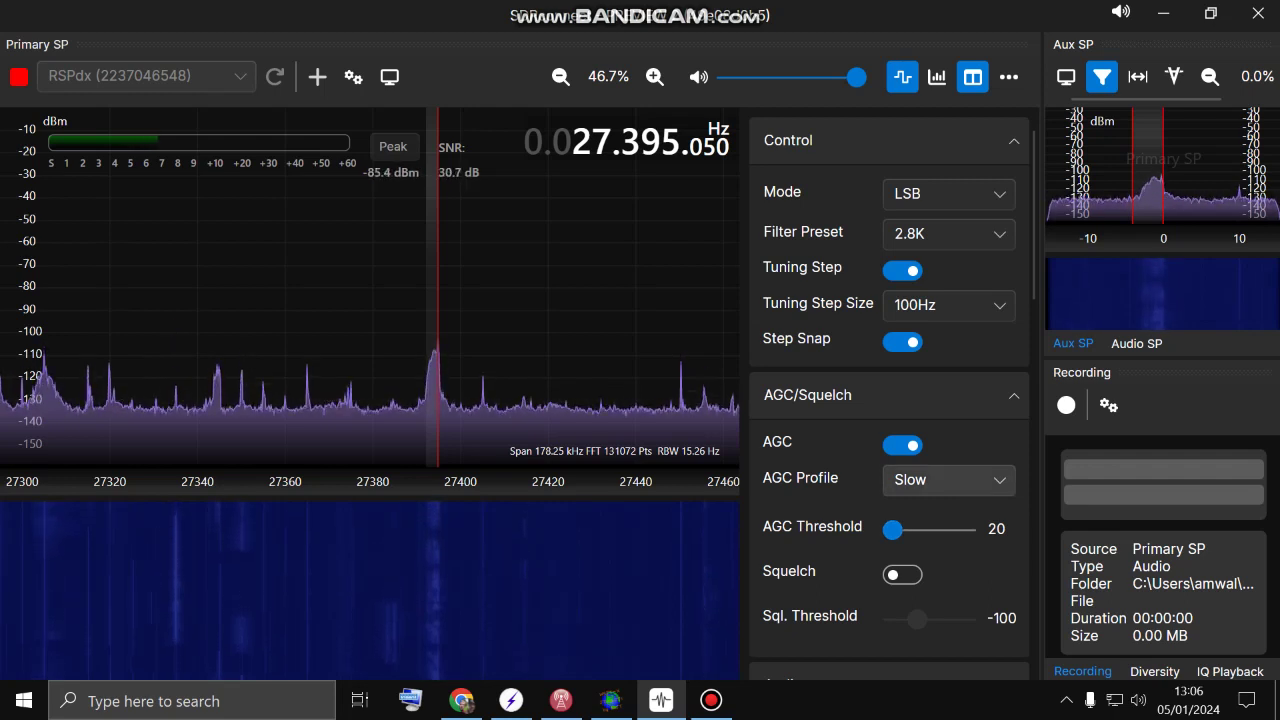
scroll(890, 400, down, 2)
scroll(890, 400, down, 2)
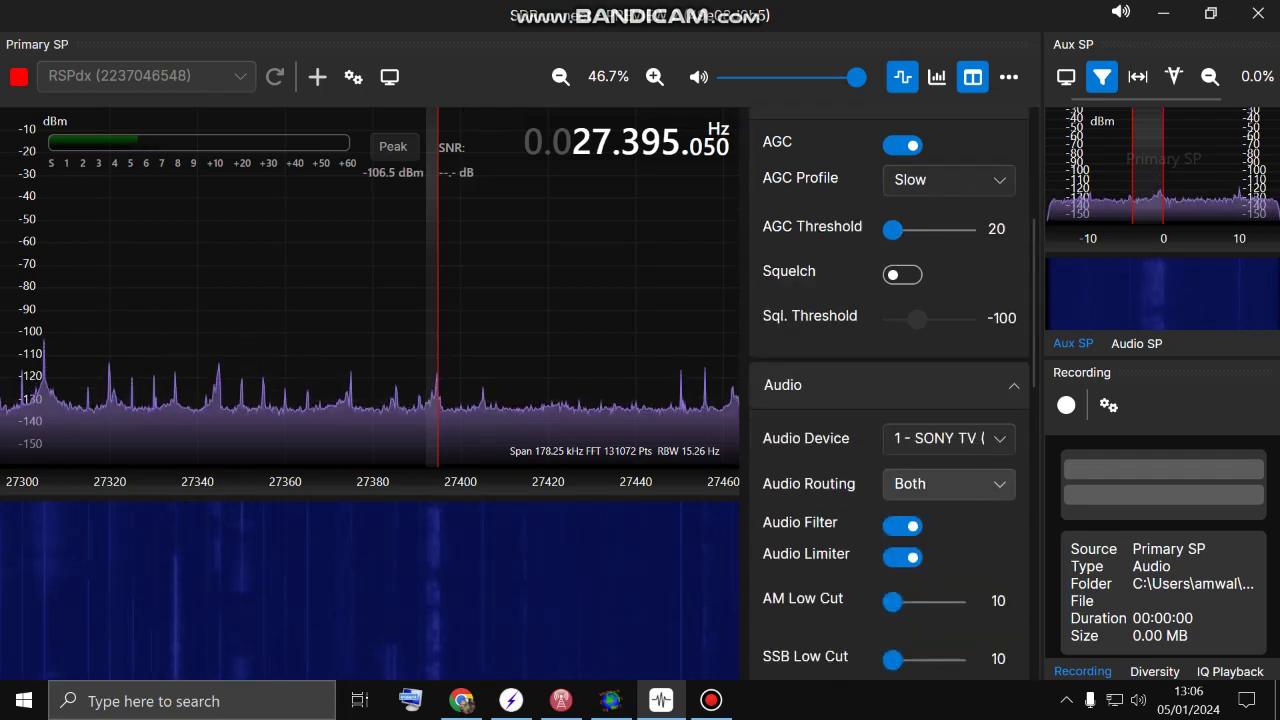
scroll(890, 400, down, 2)
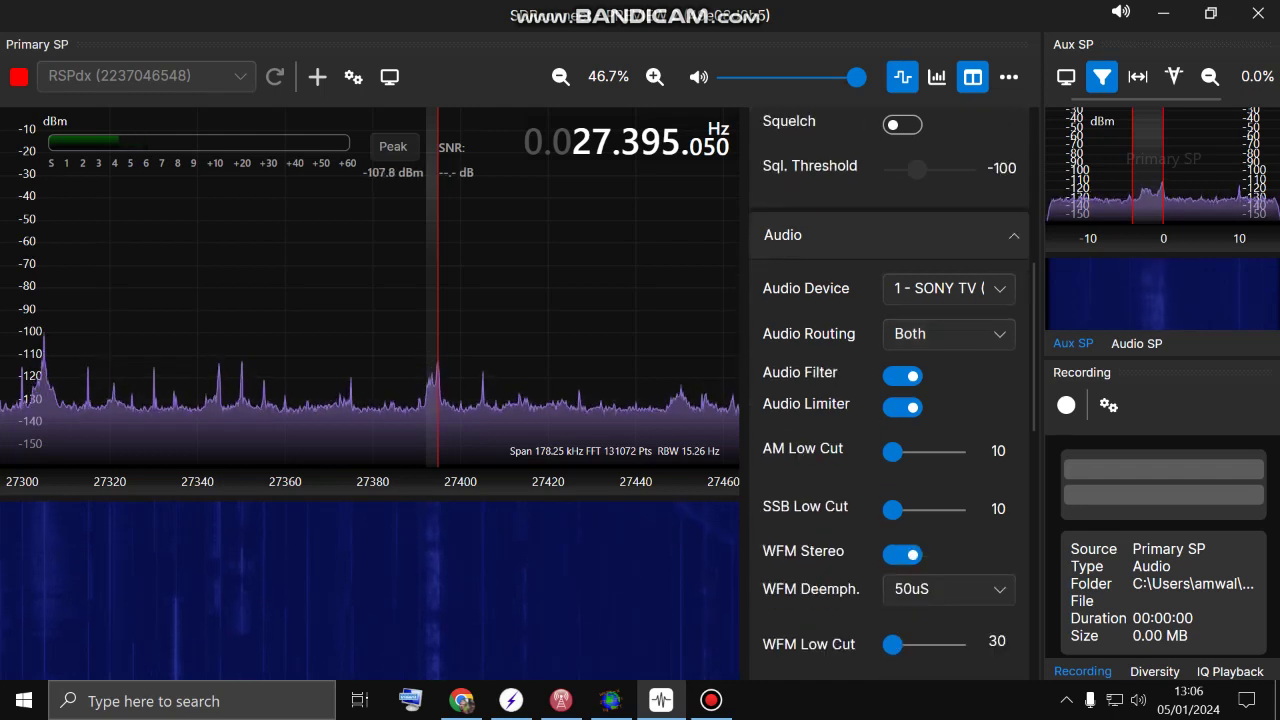
mouse_move(892, 509)
mouse_down()
mouse_move(925, 509)
mouse_move(892, 509)
mouse_up()
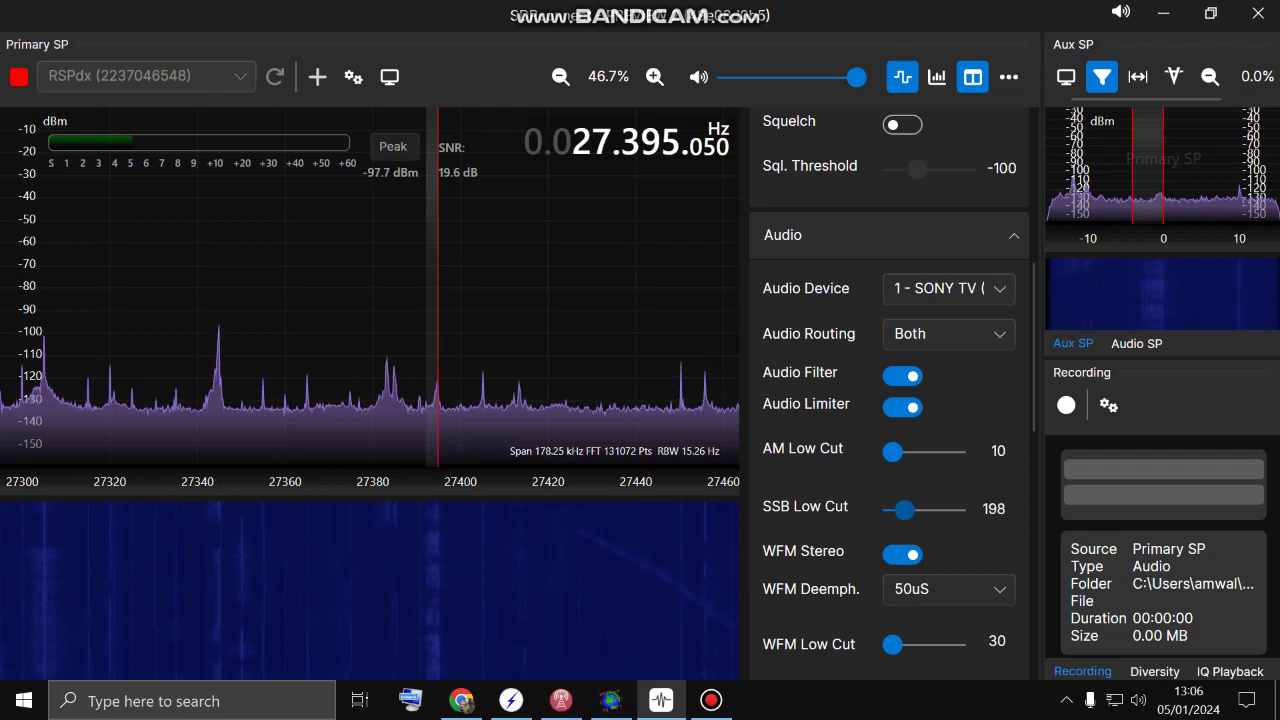
scroll(890, 400, down, 2)
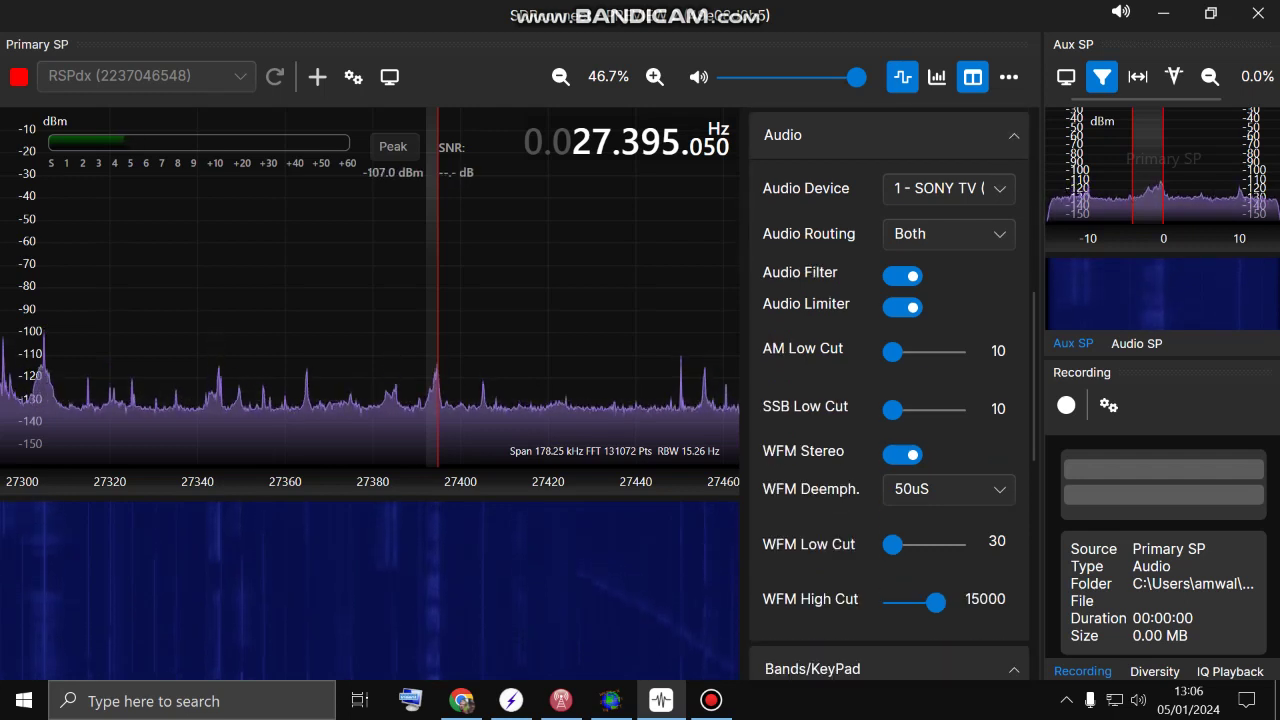
scroll(890, 400, down, 1)
scroll(890, 400, down, 2)
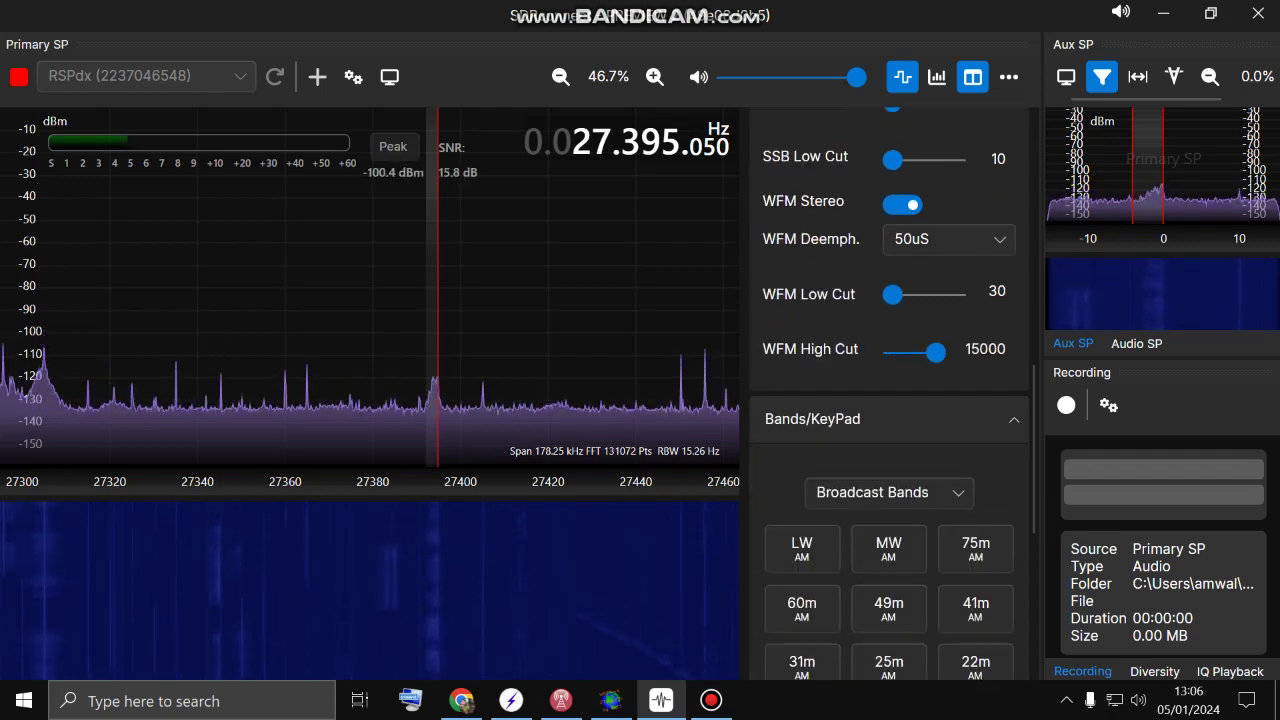
scroll(890, 400, down, 2)
scroll(890, 400, down, 2)
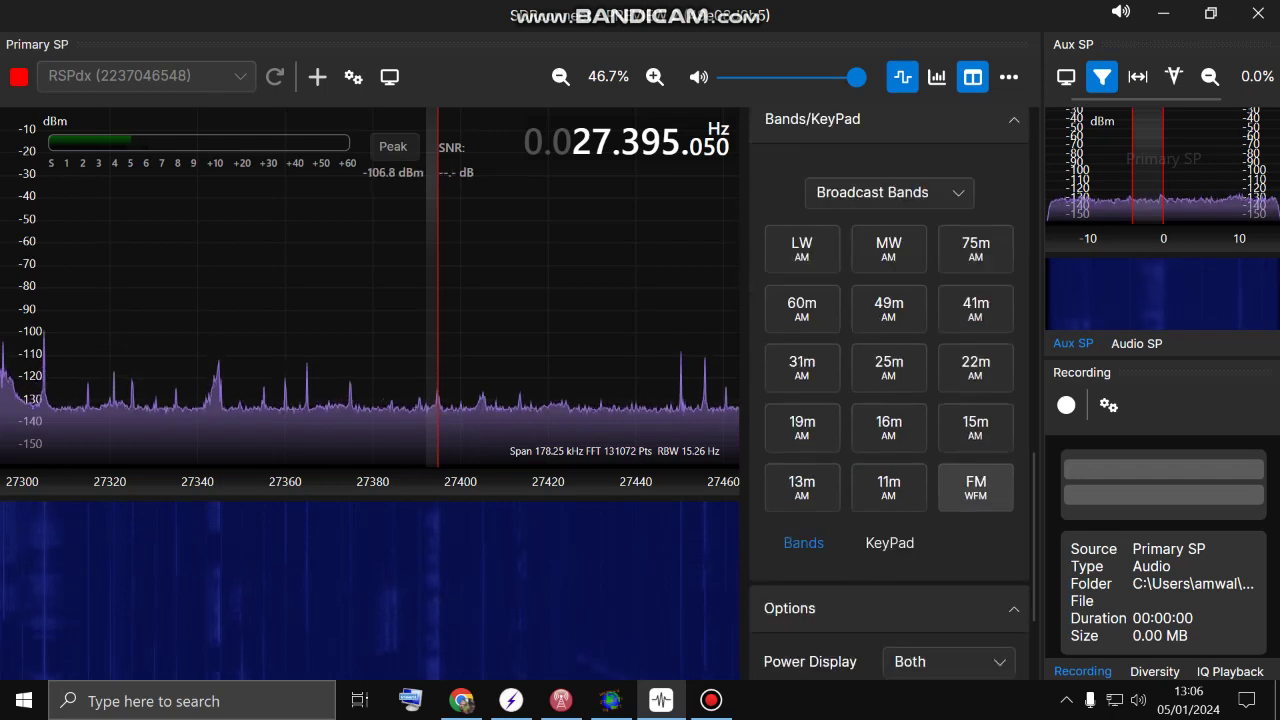
scroll(890, 400, down, 2)
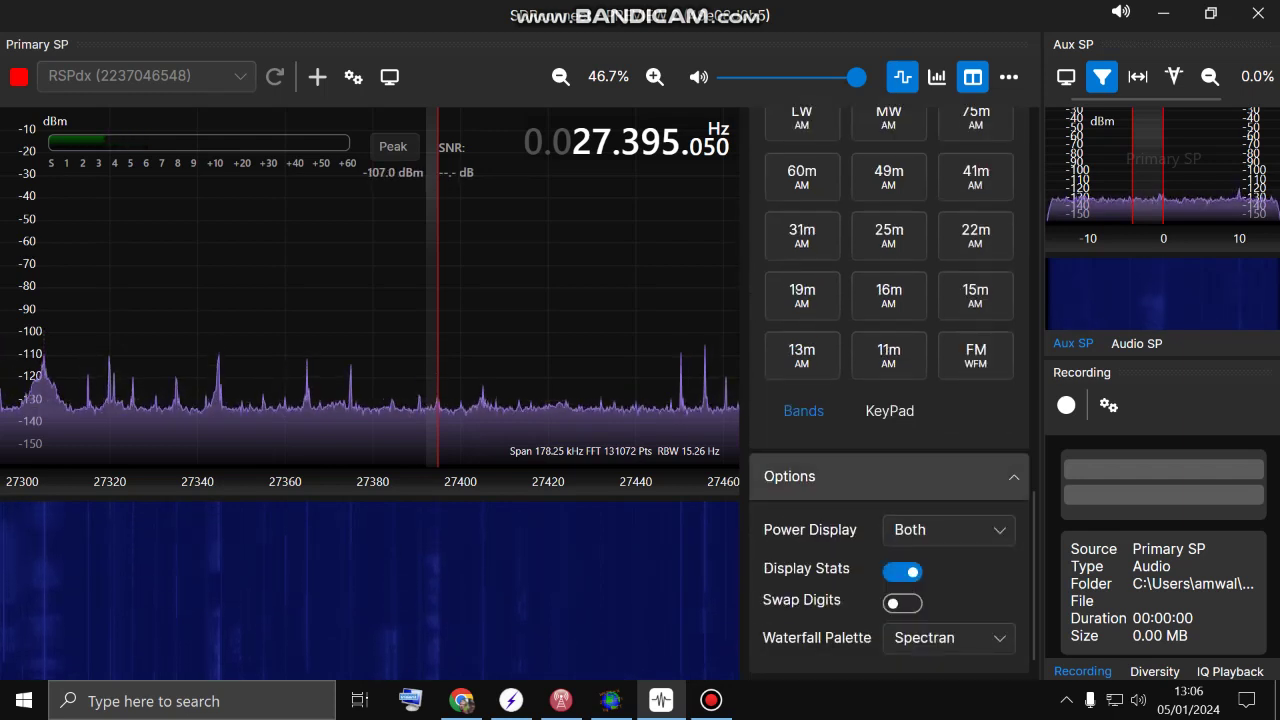
Step: Close the settings panel, restore the Bandicam bar, and retune to 27.395 MHz on the spectrum
click(972, 76)
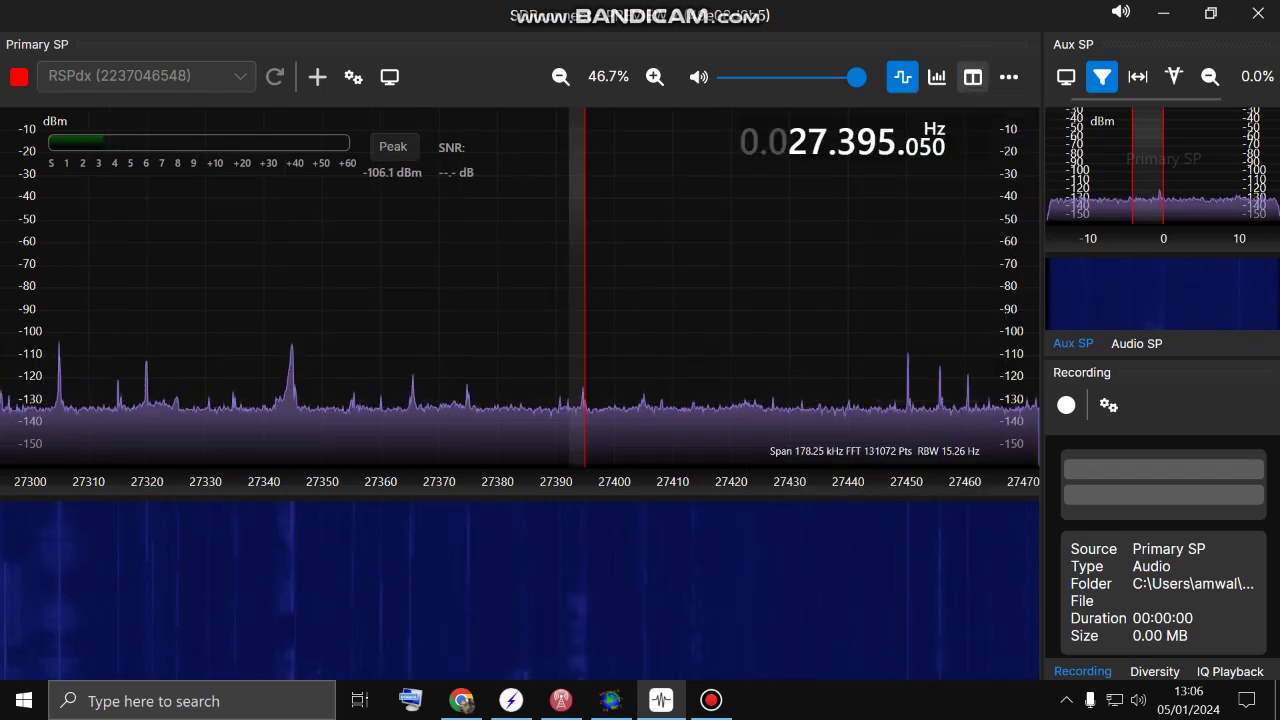
click(1066, 700)
click(1046, 659)
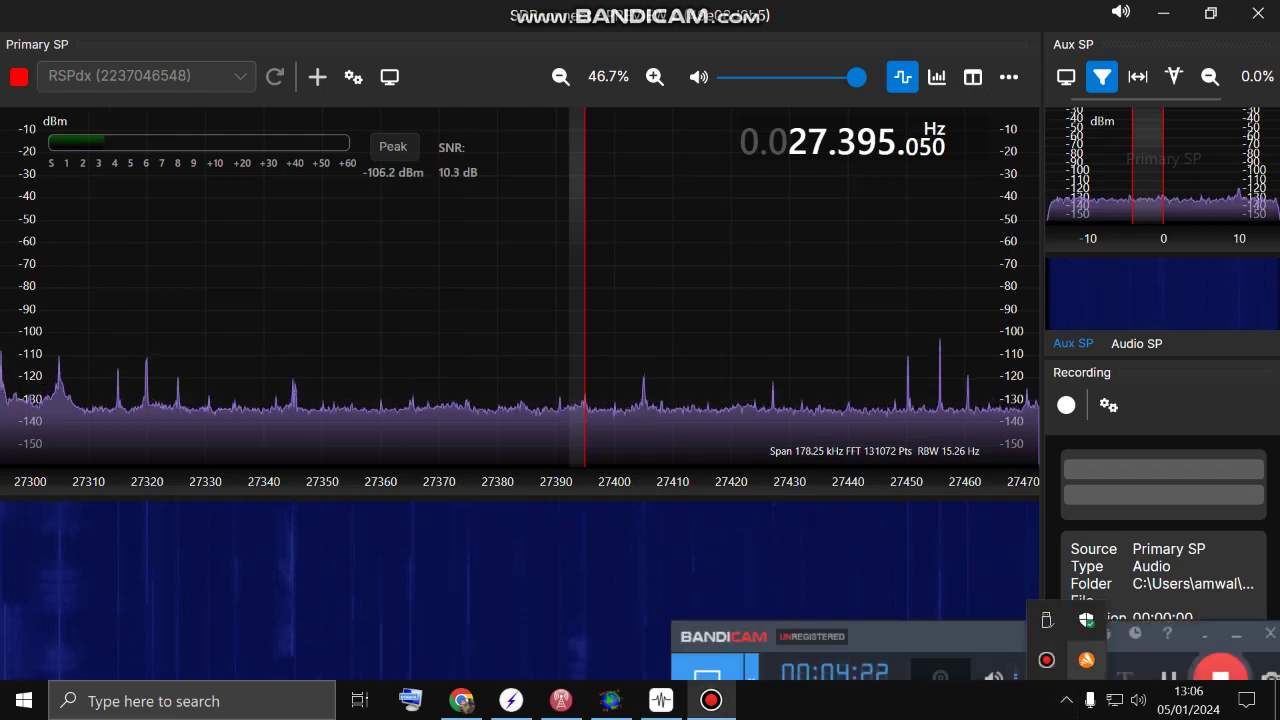
click(900, 280)
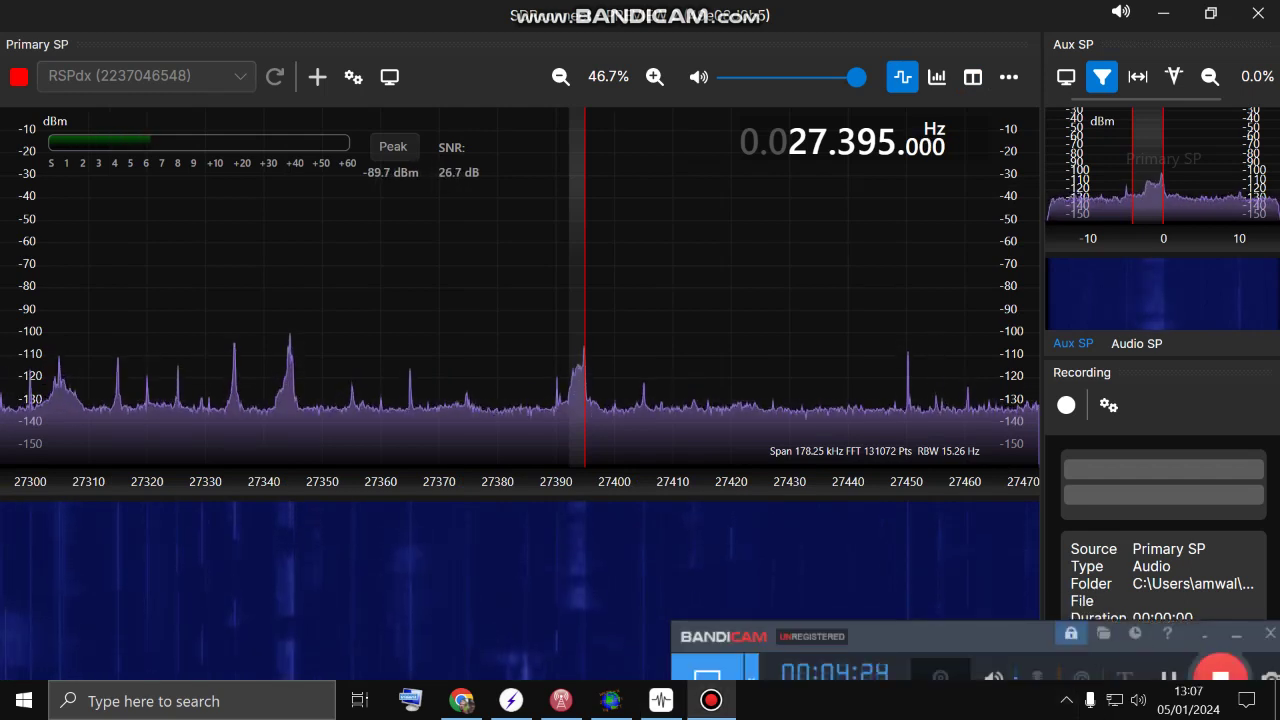